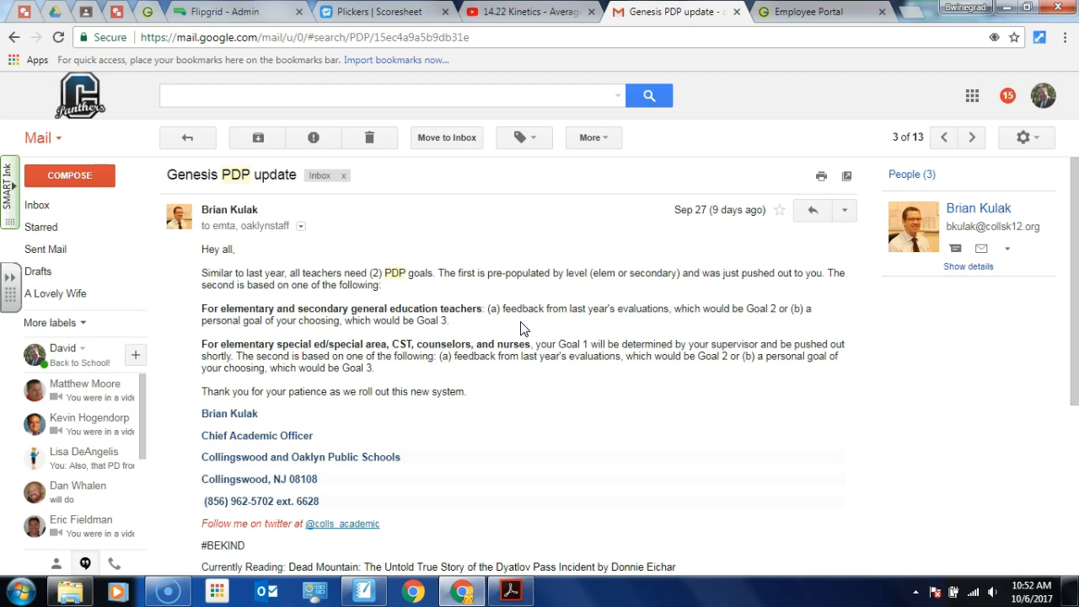
Step: Switch to the Genesis Employee Portal and open the 2017-18 professional development plan for editing
left_click(808, 13)
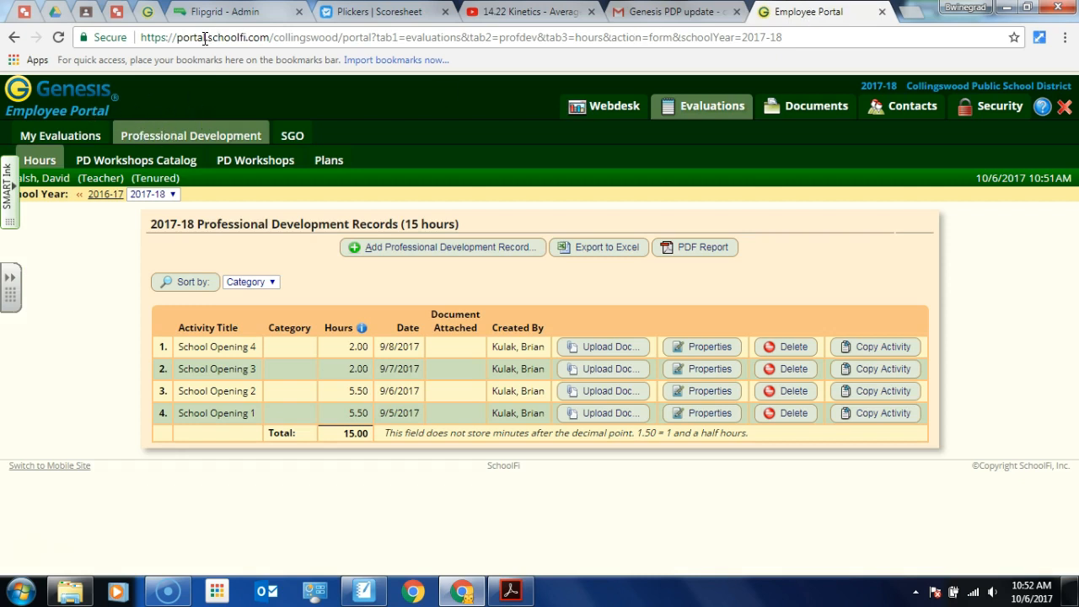
left_click_drag(177, 37, 339, 37)
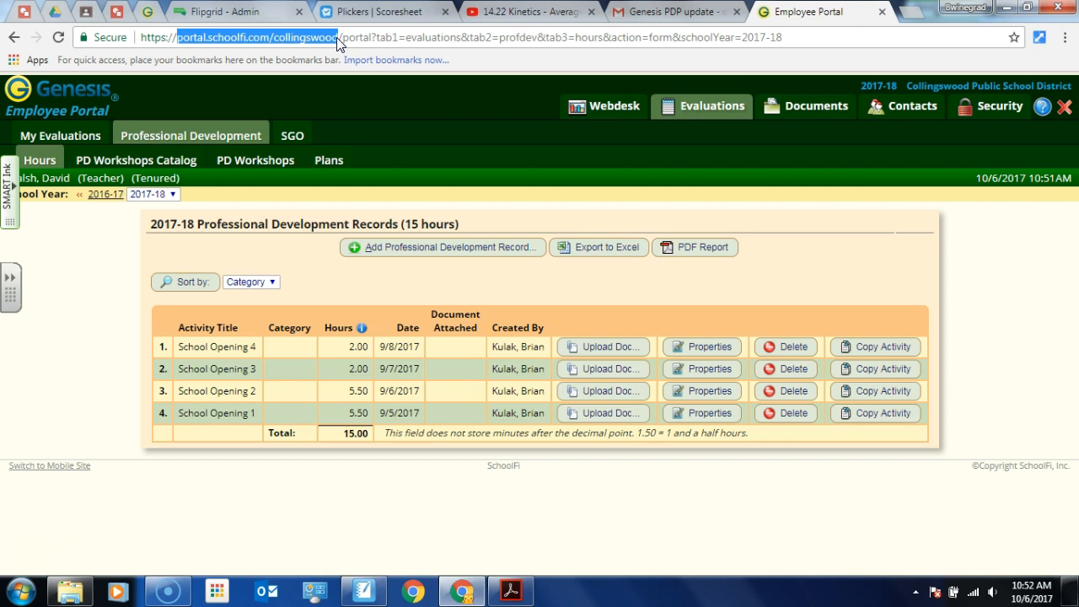
left_click(201, 139)
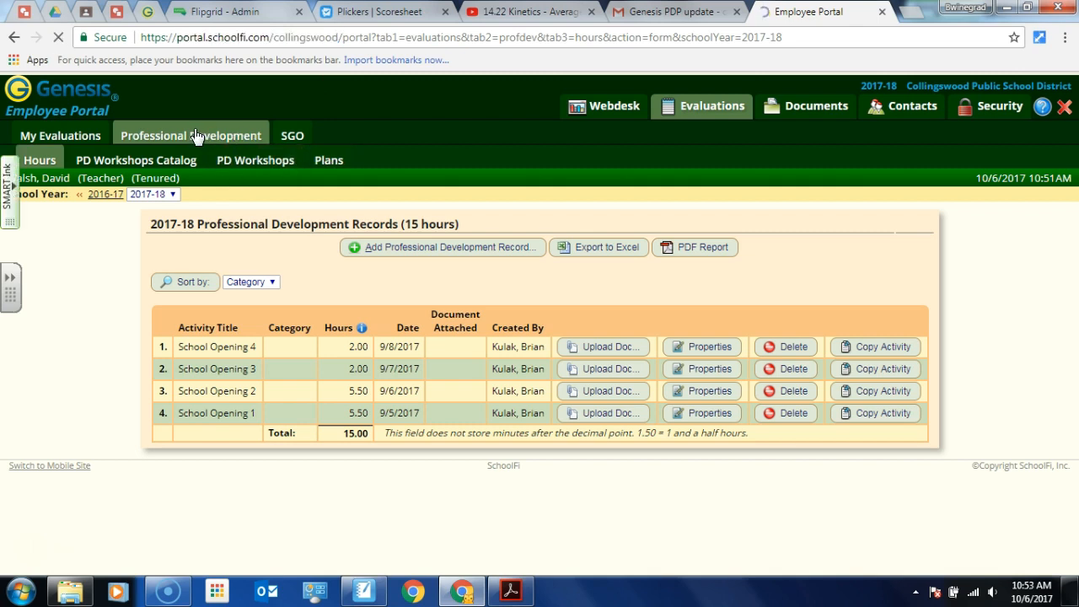
left_click(331, 163)
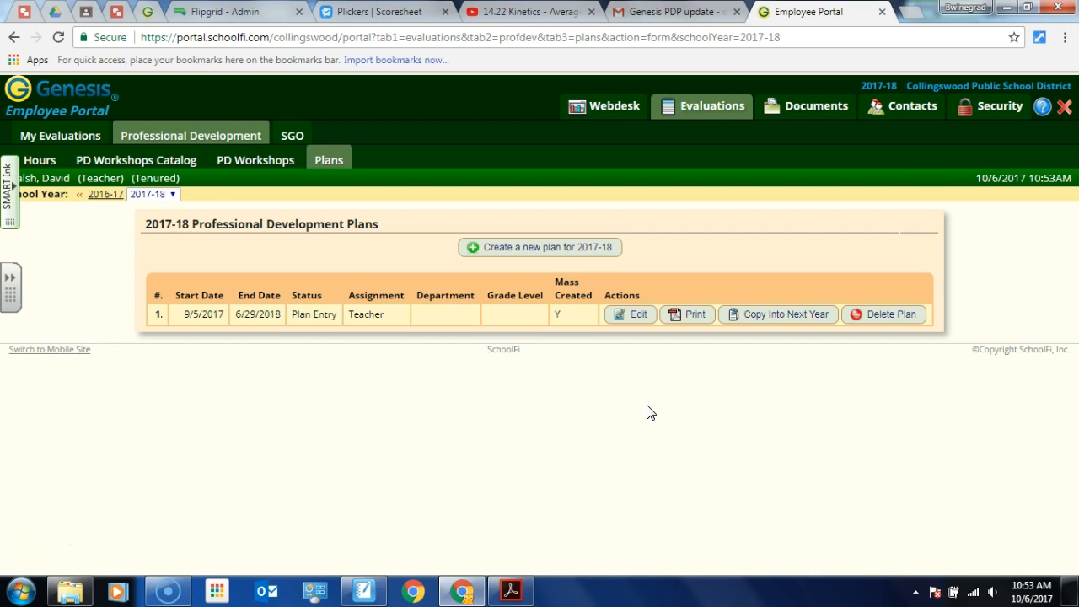
left_click(632, 329)
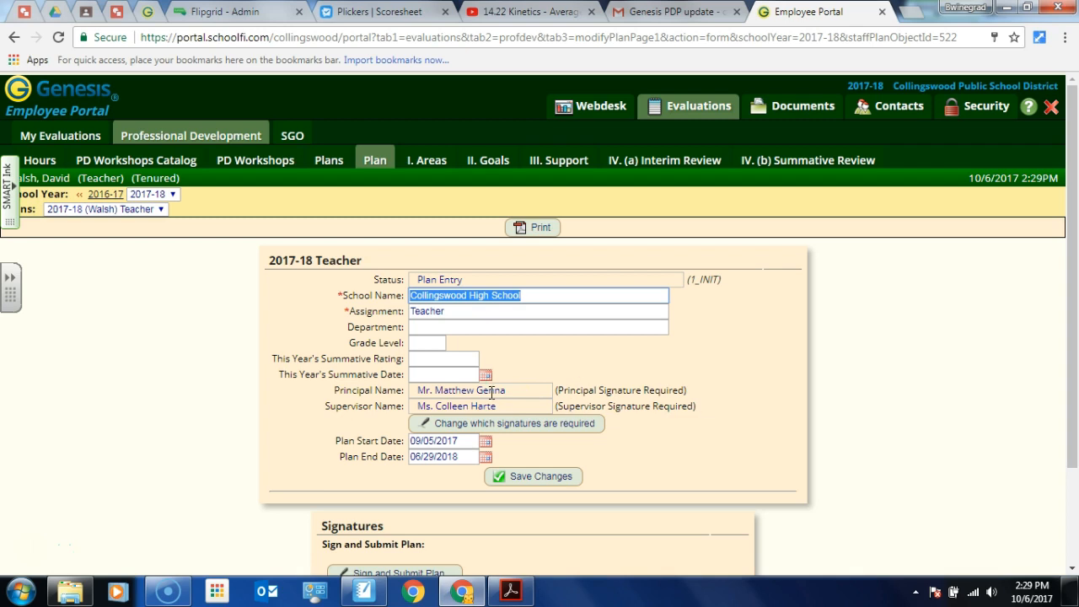
Step: Override the plan's default required signatures so that only the Supervisor signature is required, and save the settings
left_click(536, 420)
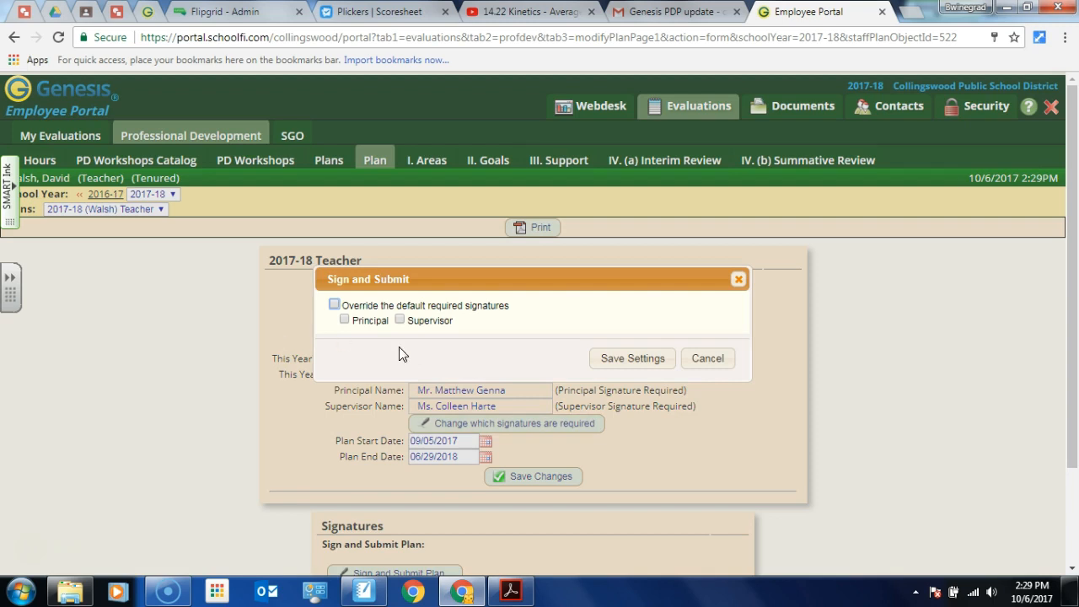
left_click(334, 305)
left_click(401, 323)
left_click(624, 361)
left_click(632, 360)
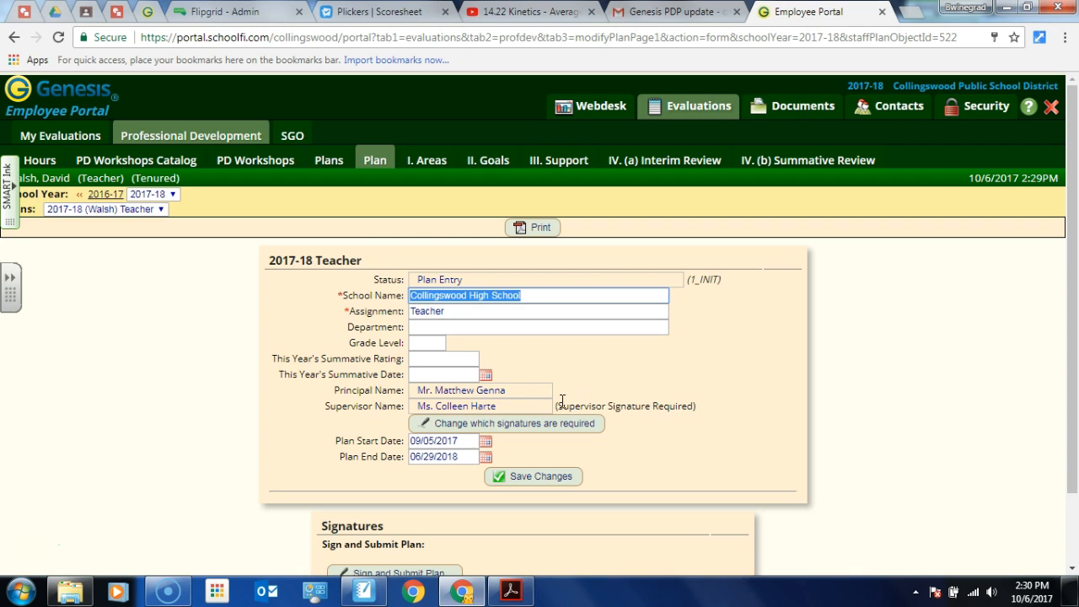
Step: Review the plan's Signatures section, and start a new entry in the plan's Areas section
scroll(1075, 338, "down", 2)
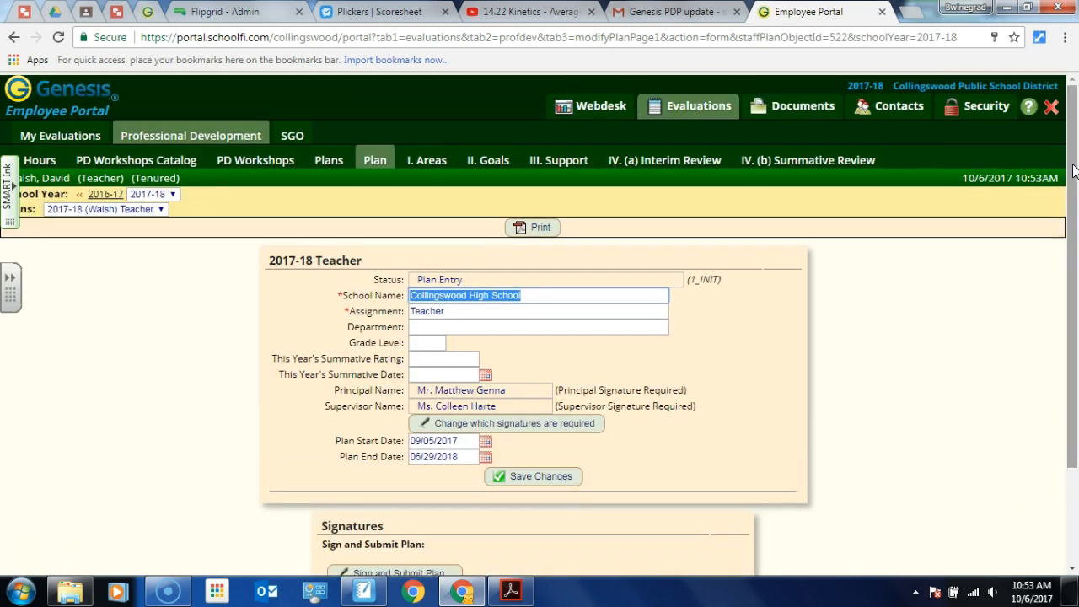
scroll(1075, 270, "down", 2)
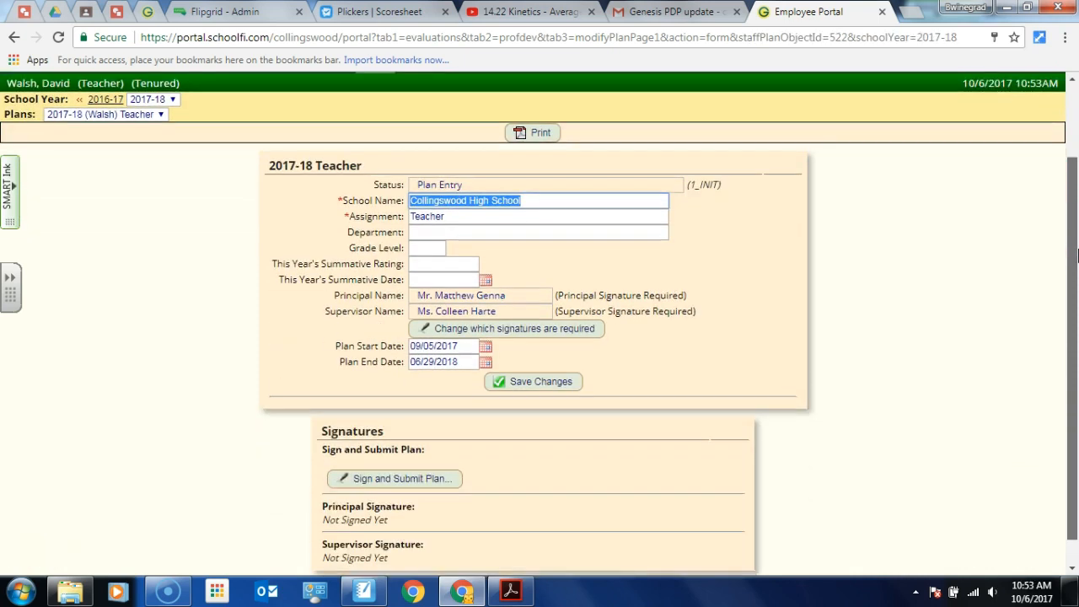
scroll(1075, 278, "up", 1)
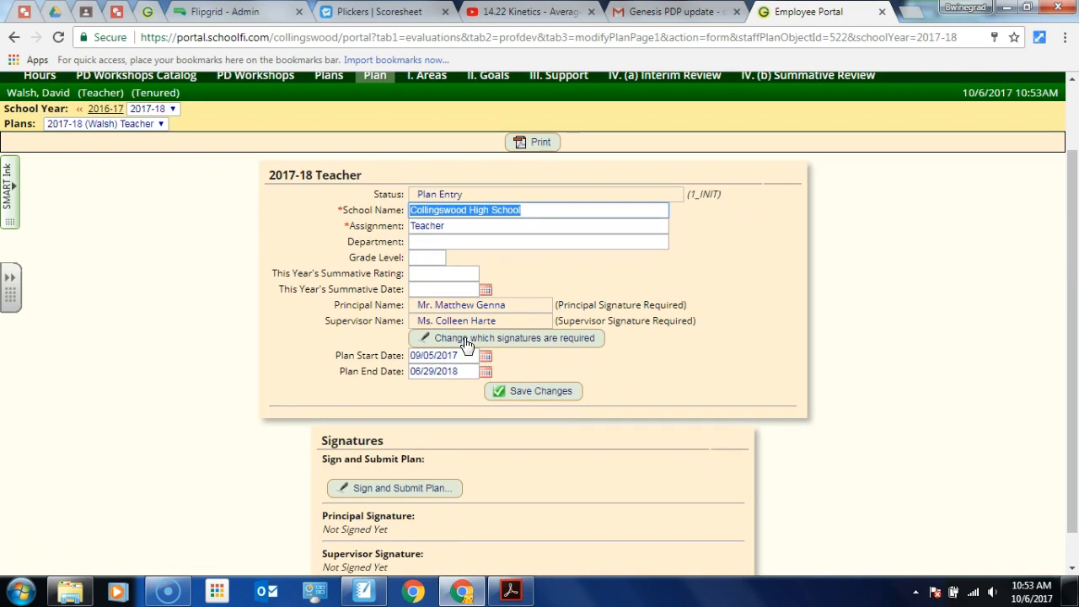
scroll(1076, 379, "up", 2)
scroll(1077, 380, "up", 1)
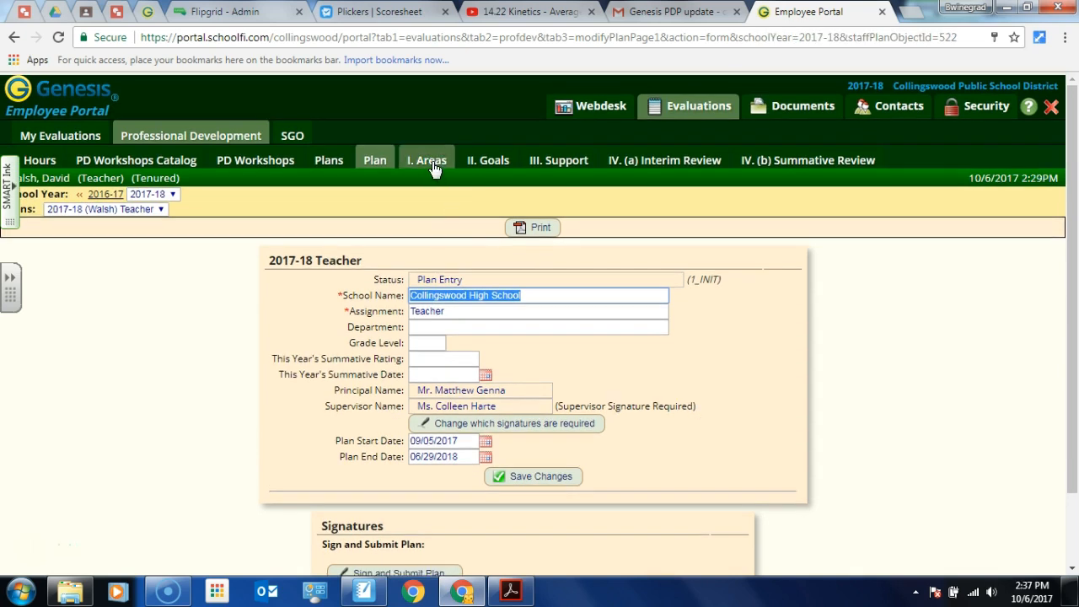
left_click(432, 165)
left_click(431, 167)
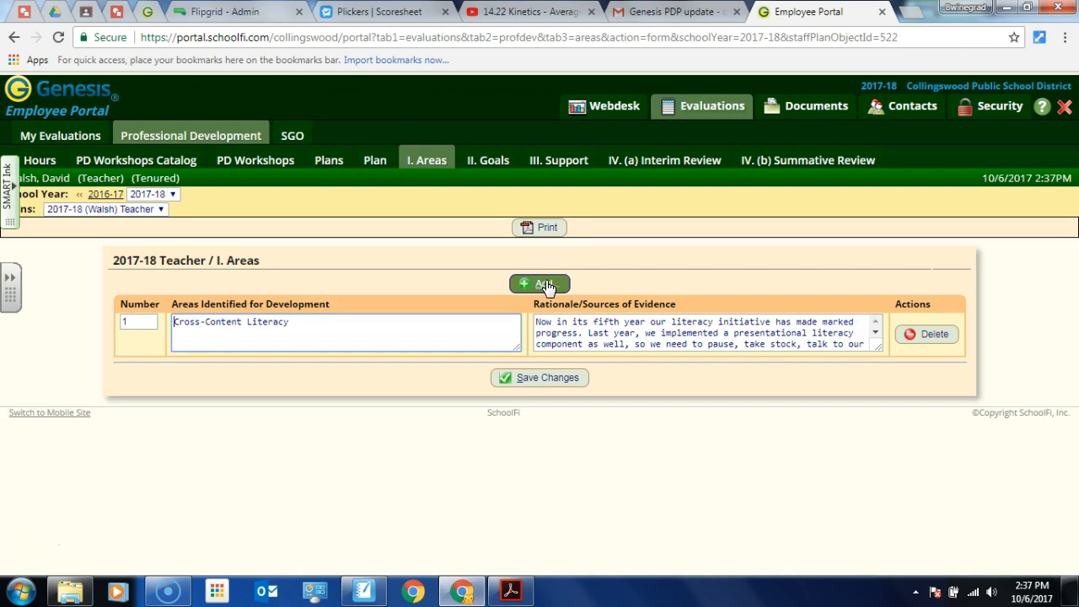
left_click(544, 284)
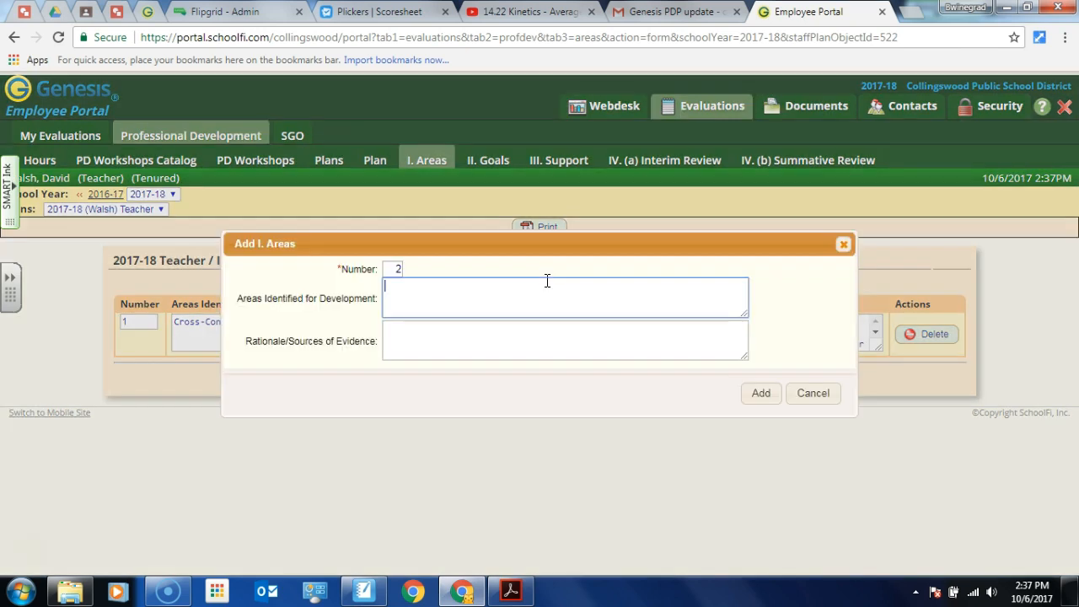
Step: Check the Genesis PDP update email in Gmail for the goal-numbering rules, and return to the Employee Portal
left_click(674, 17)
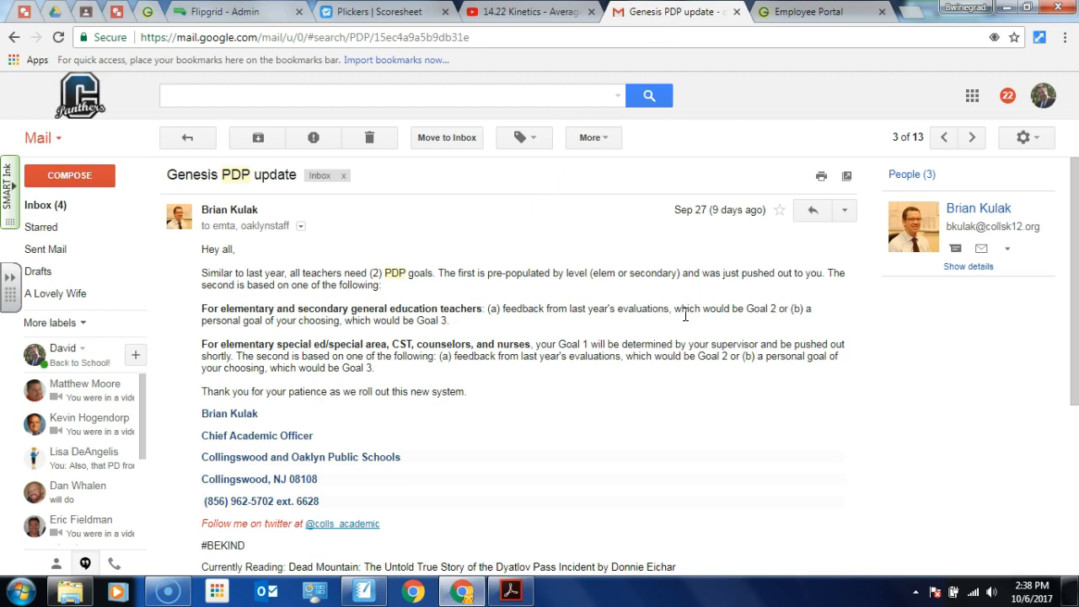
left_click_drag(675, 308, 547, 312)
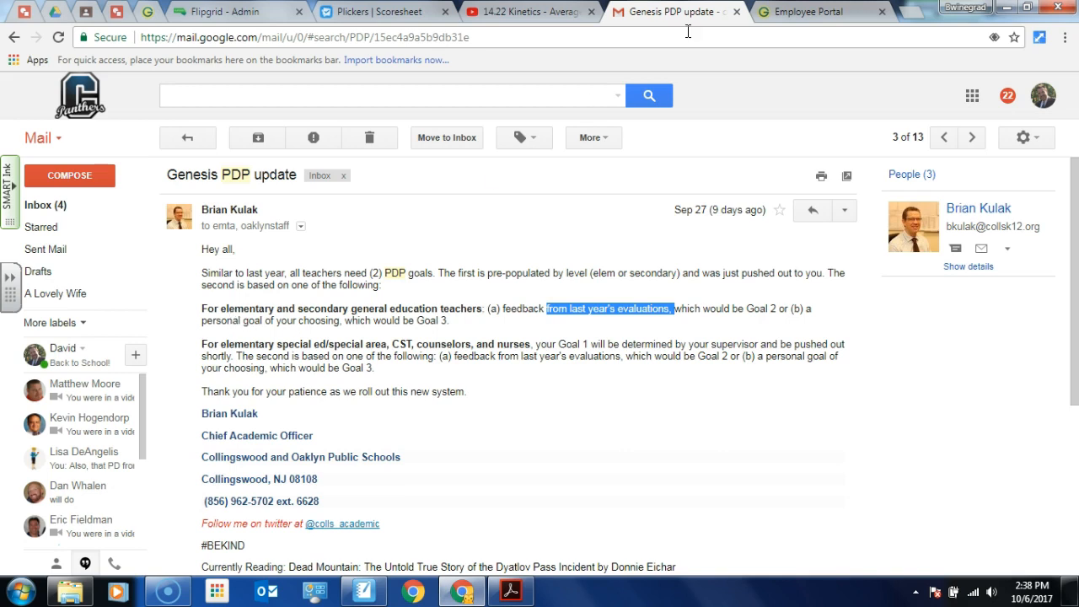
left_click(809, 12)
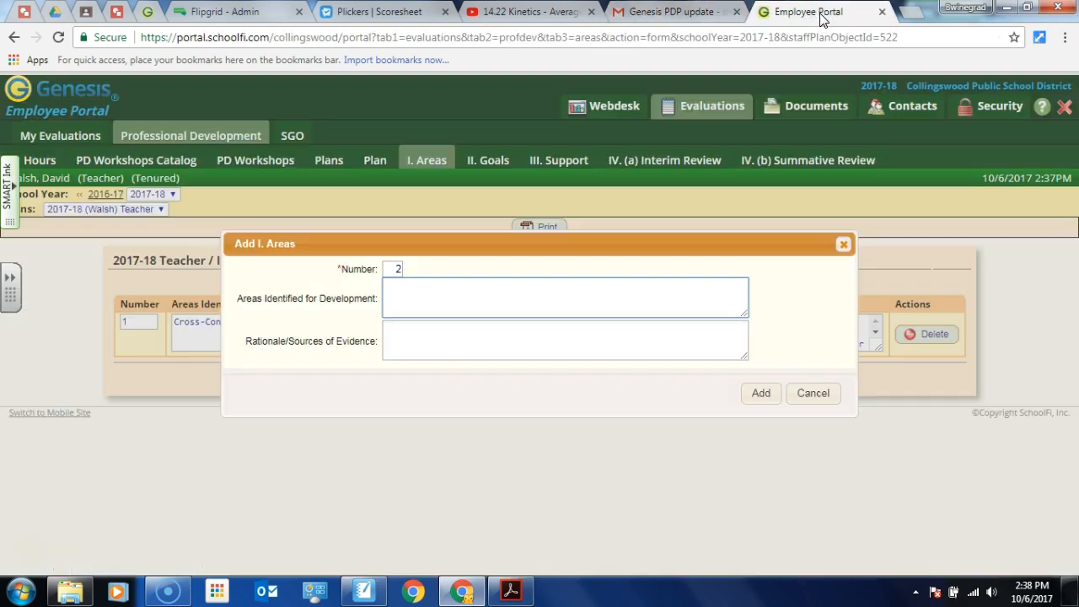
Step: Add area number 3 with "Instructional Technology" as the area identified for development, leaving the rationale blank
double_click(396, 268)
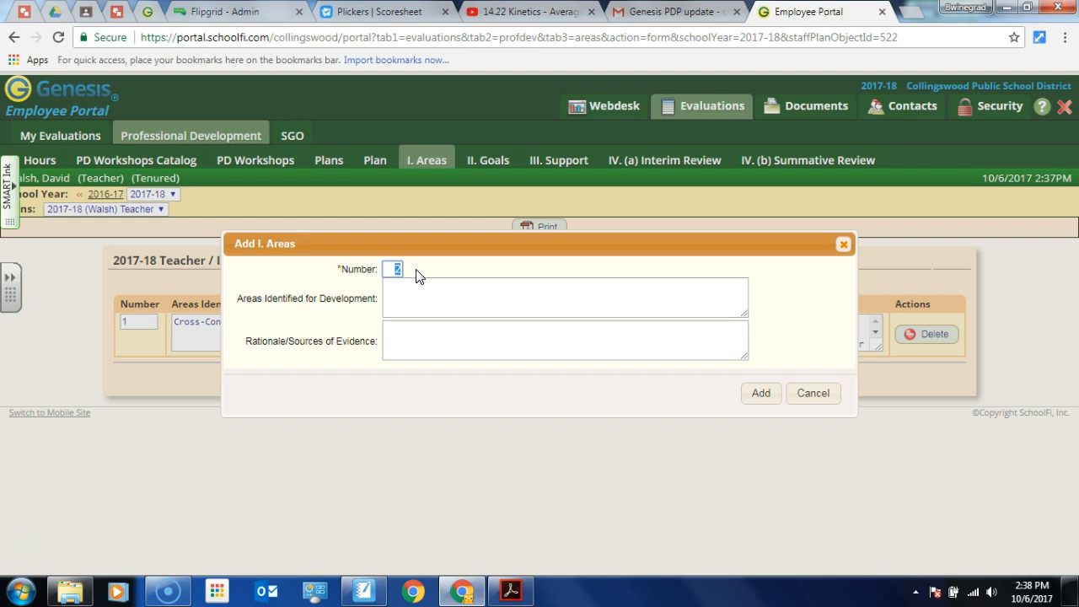
type("3")
left_click(405, 287)
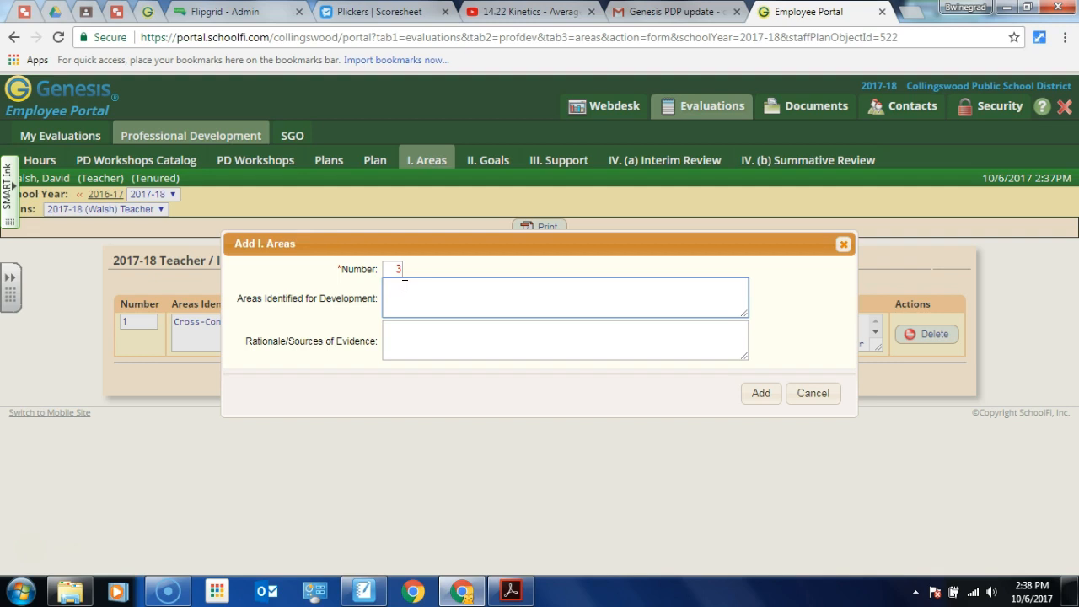
type("Ins")
type("rtuctional Technology")
left_click(442, 342)
left_click(403, 287)
key("BackSpace")
key("BackSpace")
type("tr")
left_click(392, 326)
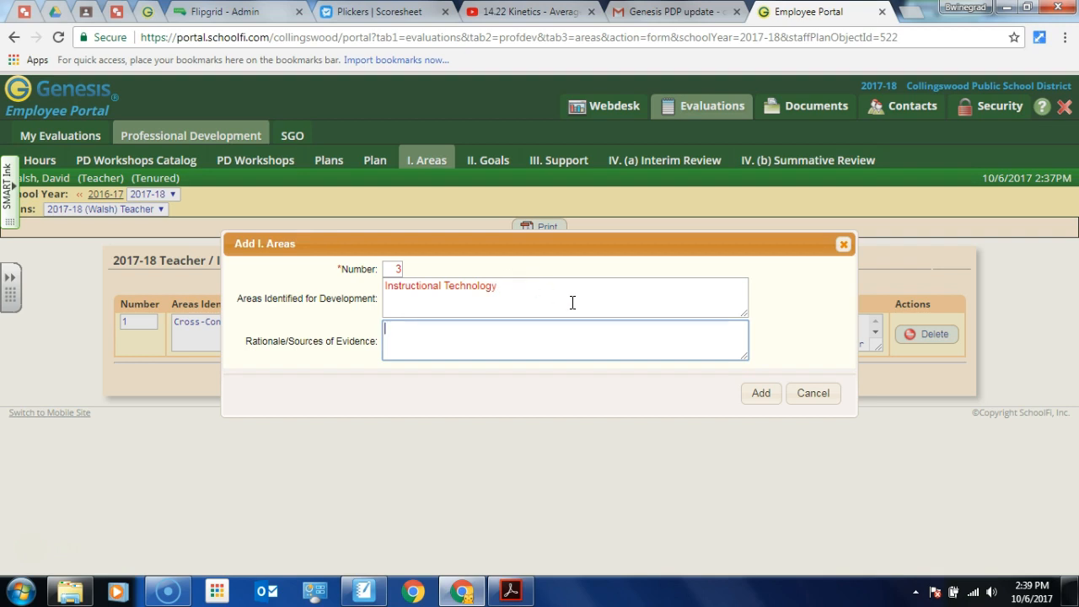
left_click(758, 393)
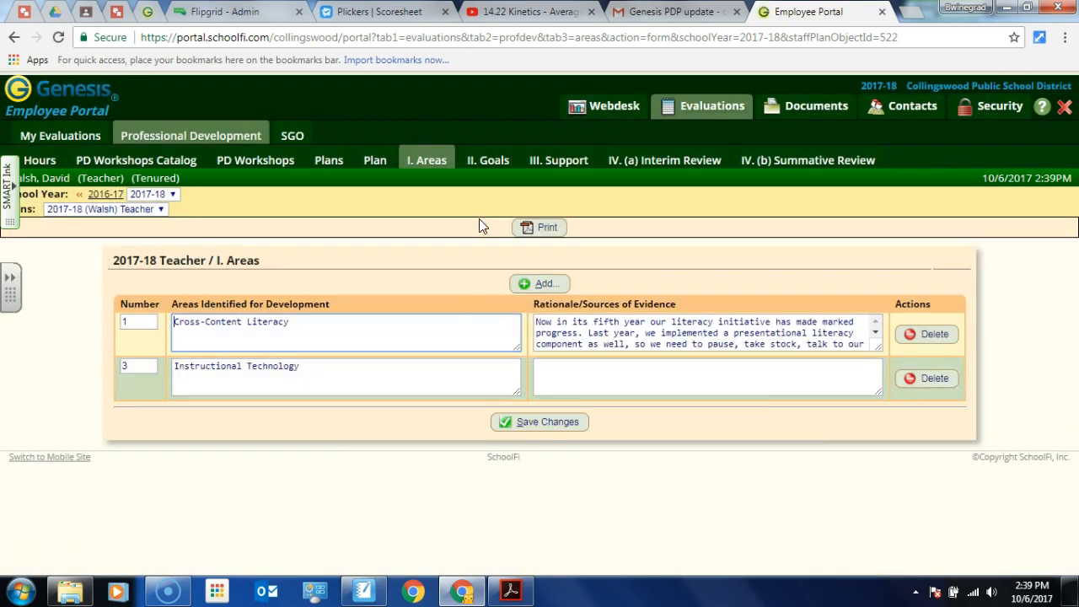
Step: Add goal number 3 to the plan's Goals section with the placeholder text "a;lkdjf;aldf;kljadfk;lj" as its professional learning goal
left_click(495, 162)
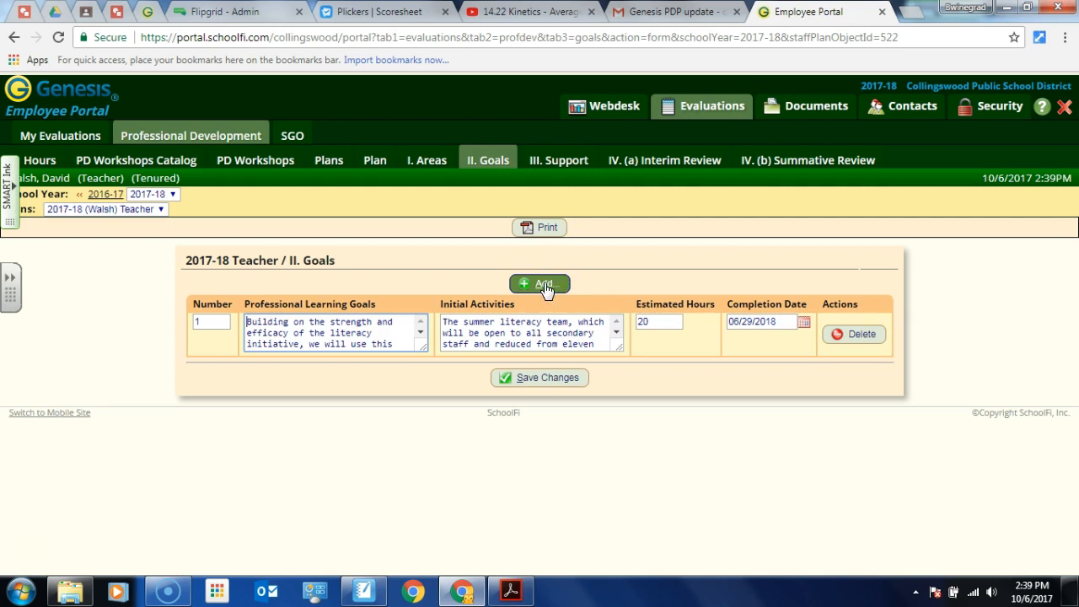
left_click(544, 286)
double_click(483, 253)
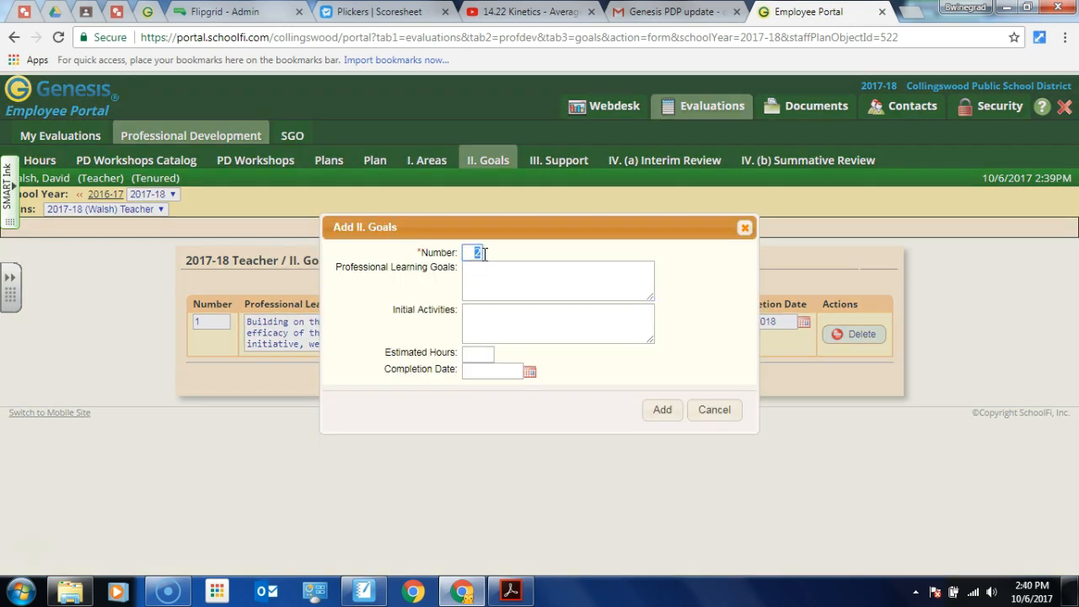
type("3")
left_click(482, 276)
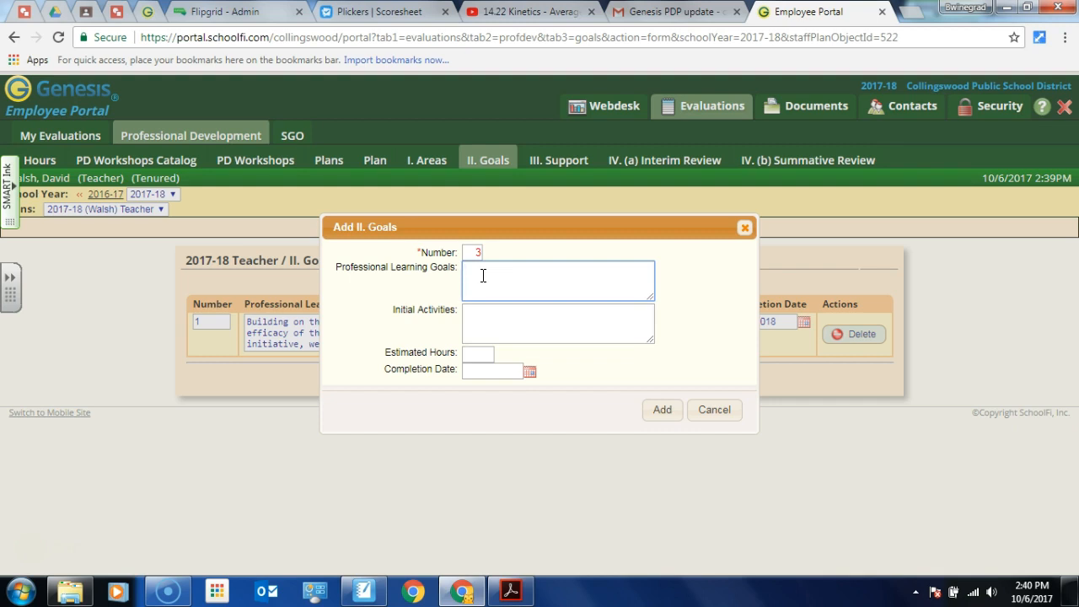
type("a;lkdjf;aldf;kljadfk;lj")
left_click(498, 310)
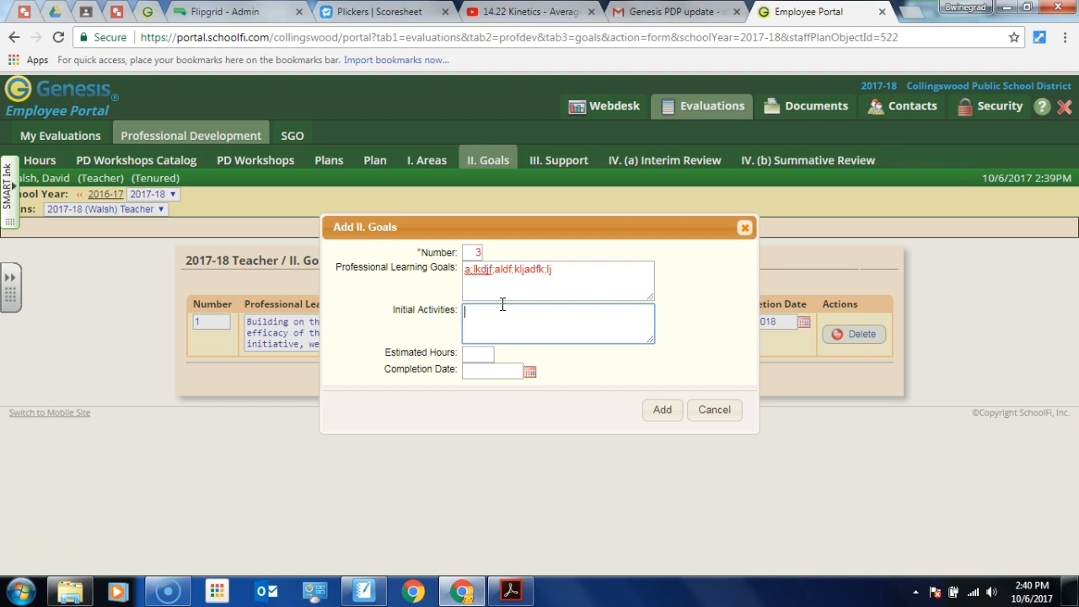
left_click(655, 410)
Step: Enter "llk;ajdfj;ka" as the initial activities of goal 3 and save the changes to the goals
left_click(459, 369)
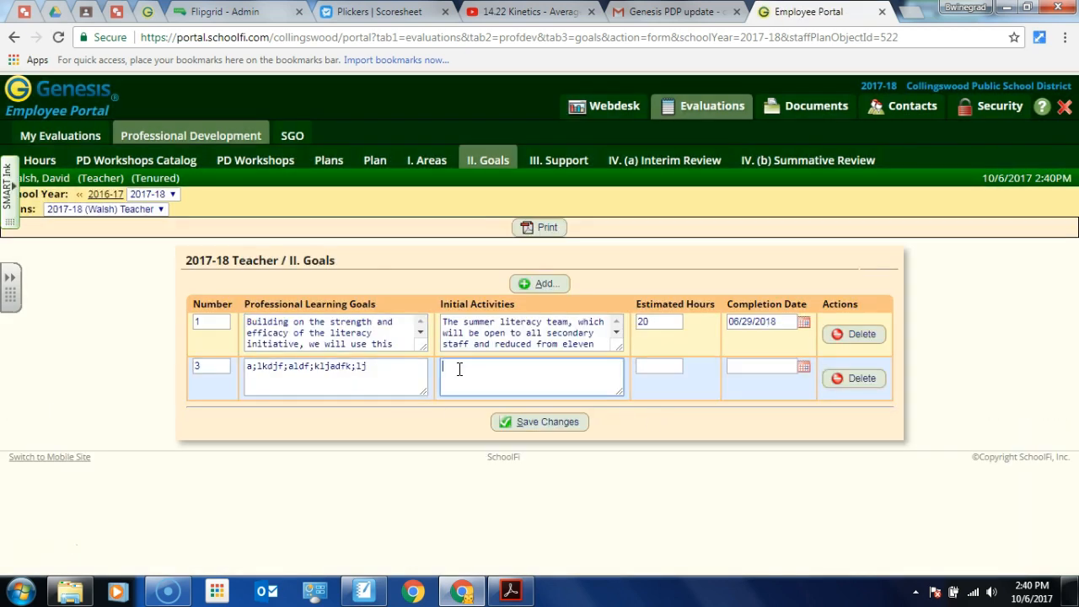
type("llk;ajdfj;ka")
left_click(544, 423)
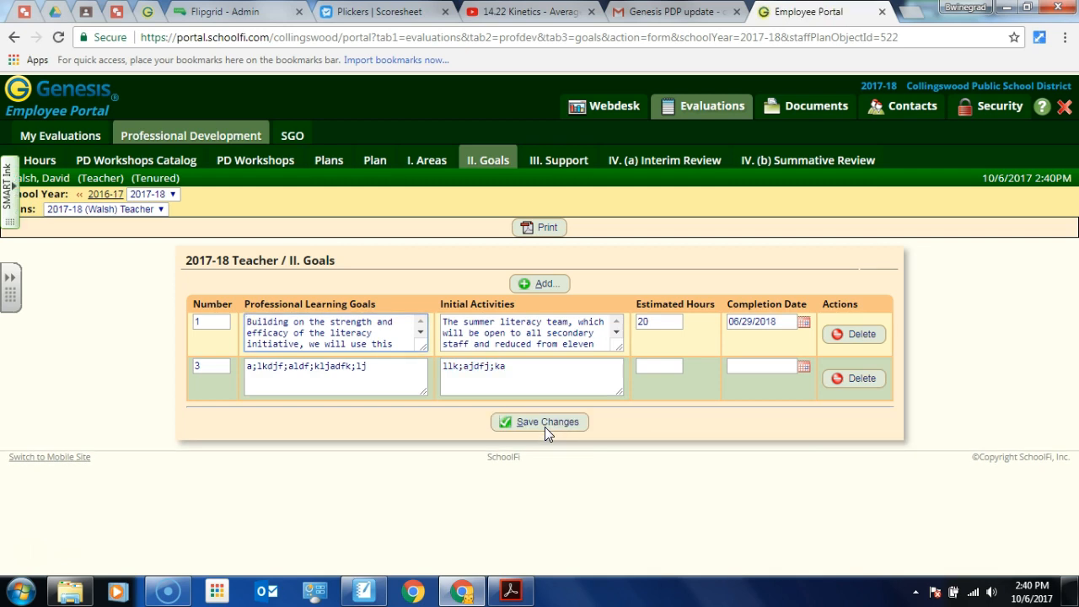